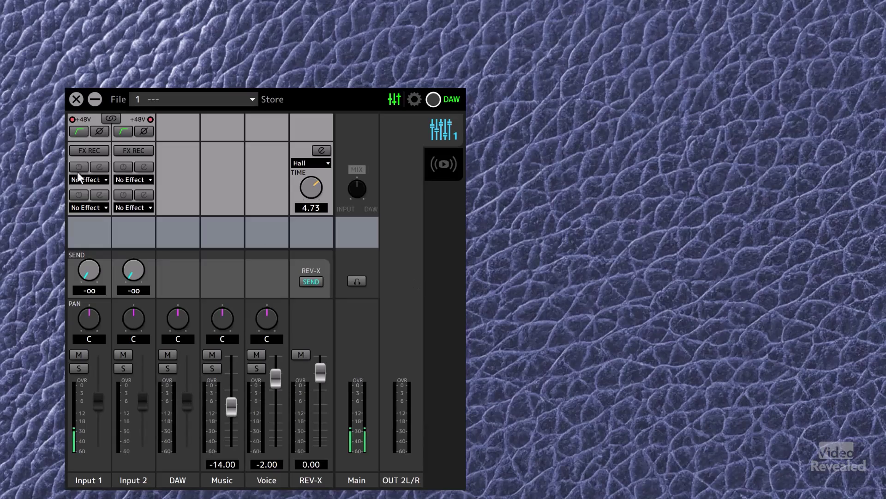
# Step: Put the Sweet Spot Morphing Channel Strip on Input 1 and load its Smooth Voiceover preset
pyautogui.click(88, 178)
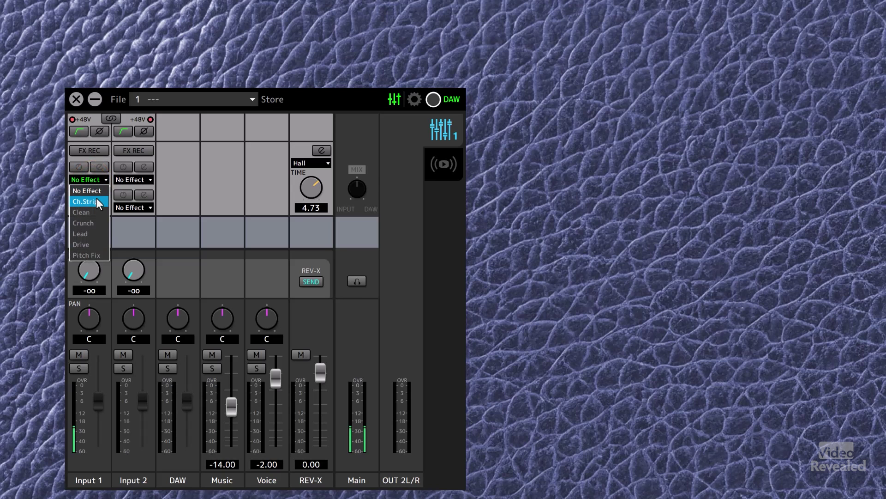
pyautogui.click(98, 201)
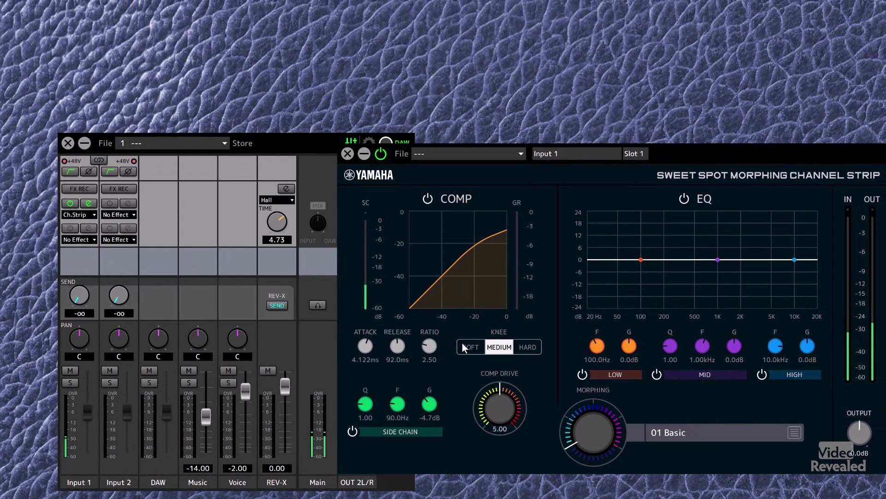
pyautogui.click(488, 156)
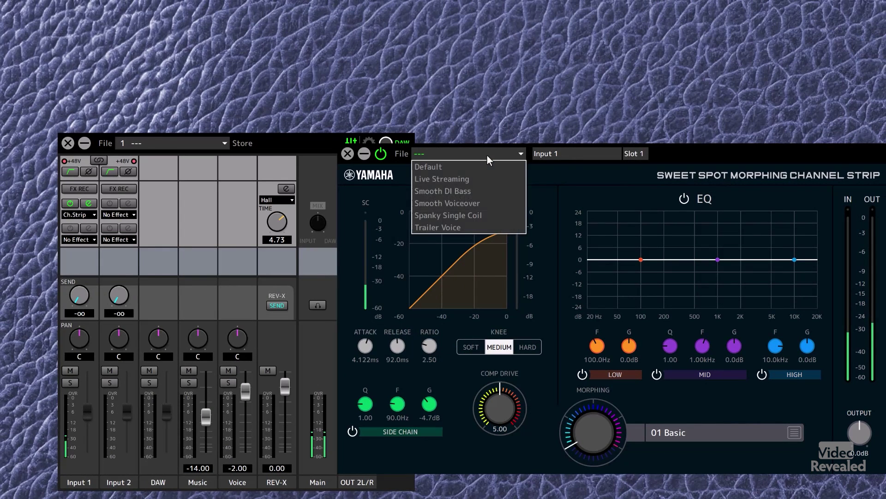
pyautogui.click(484, 202)
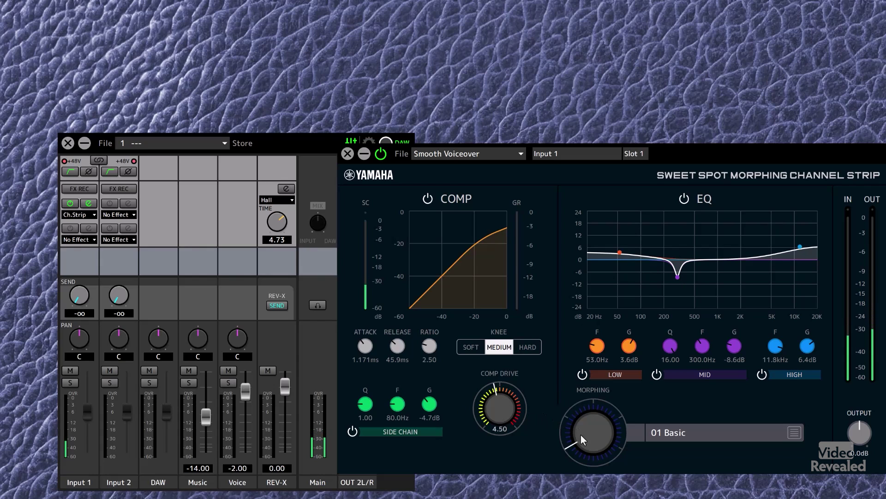
pyautogui.click(707, 444)
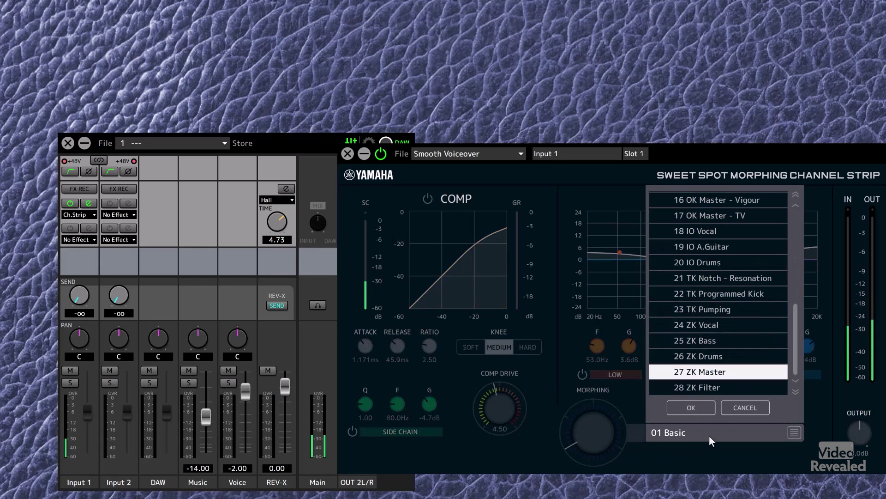
# Step: Close the Sweet Spot channel strip window, keeping Ch.Strip on Input 1
pyautogui.scroll(6, 743, 321)
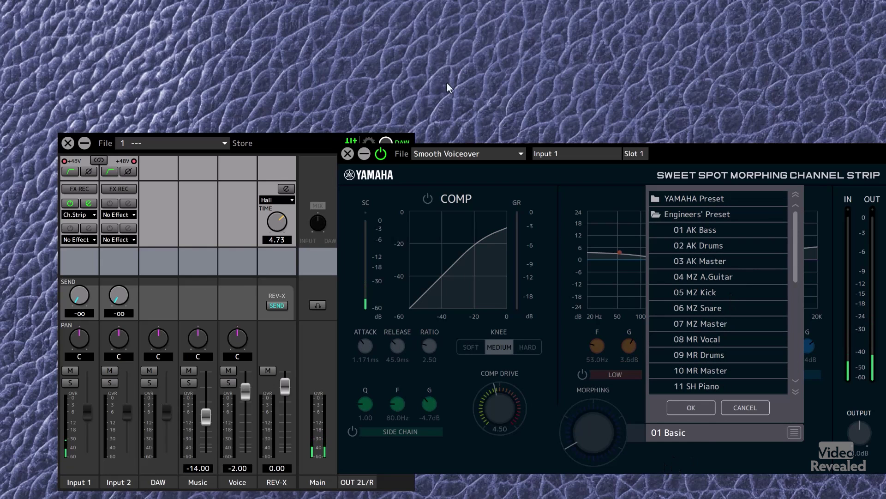
pyautogui.click(347, 153)
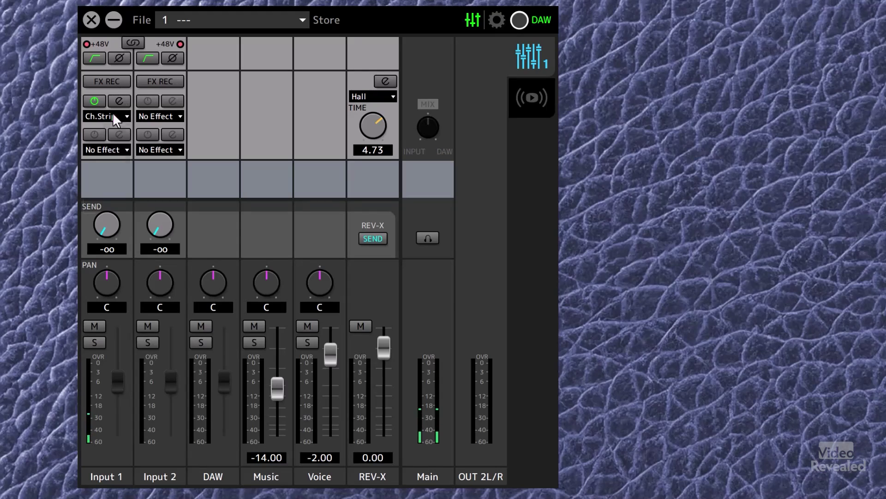
# Step: Replace Input 1's channel strip with Pitch Fix and try its Robot Voice preset
pyautogui.click(113, 114)
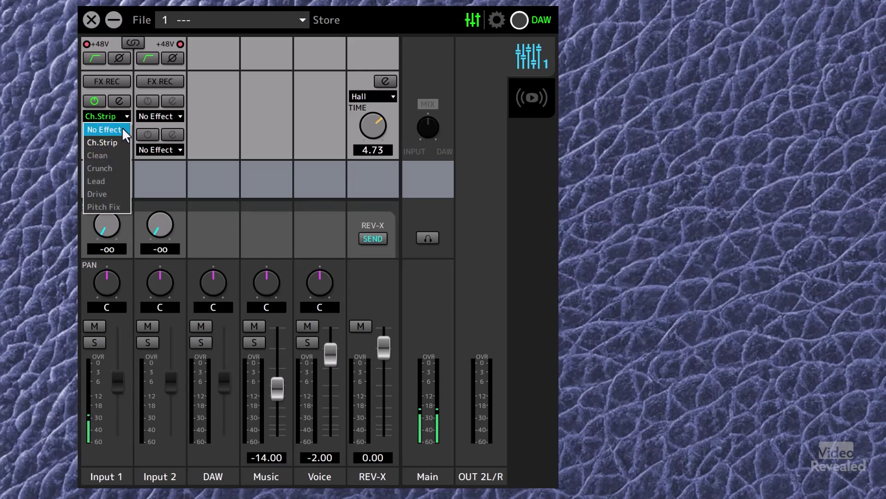
pyautogui.click(113, 206)
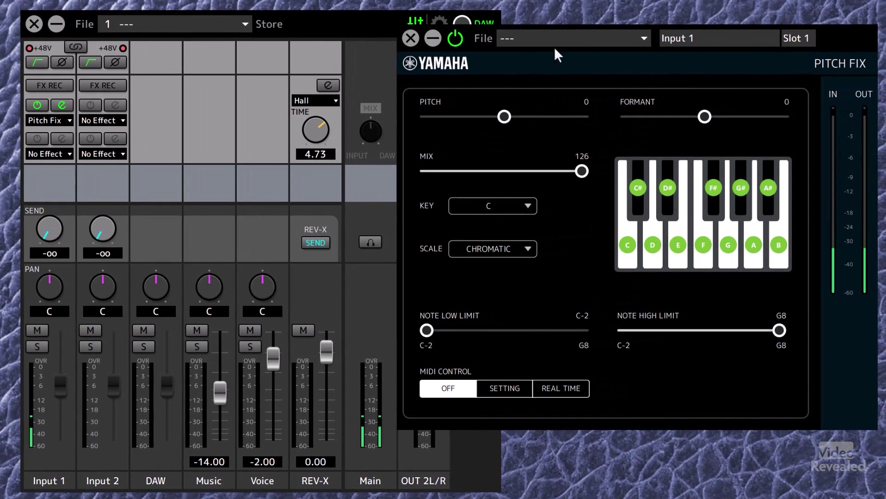
pyautogui.click(575, 39)
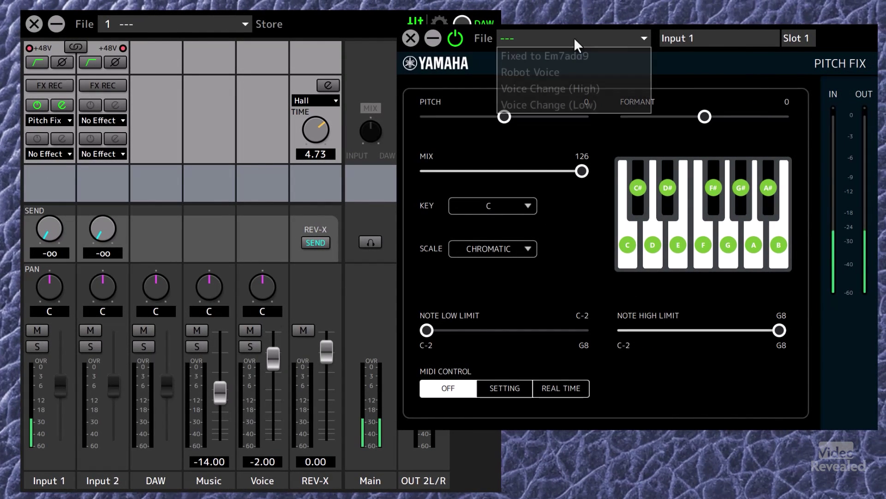
pyautogui.click(572, 72)
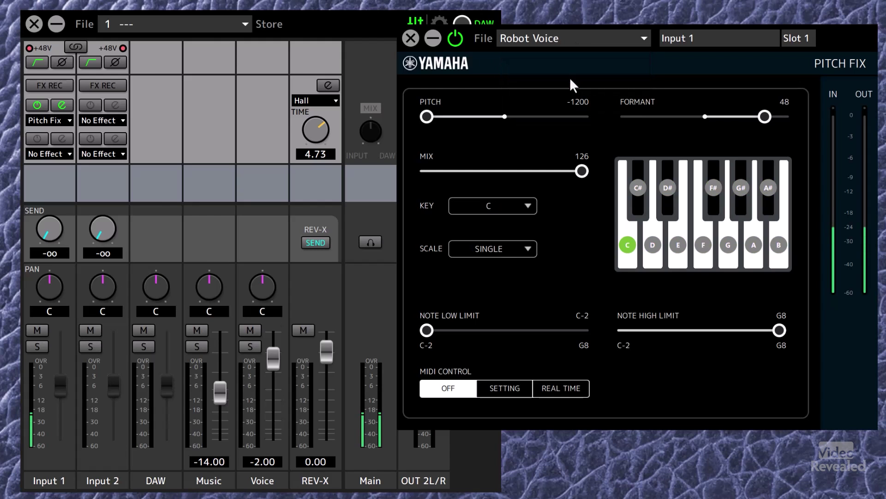
# Step: Audition Voice Change (High) and (Low), then settle on the Fixed to Em7add9 preset
pyautogui.click(572, 37)
pyautogui.click(571, 88)
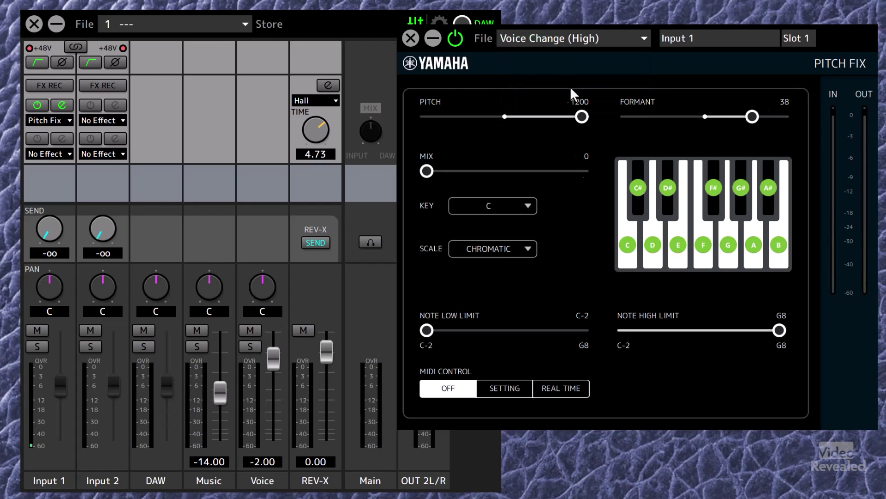
pyautogui.click(559, 40)
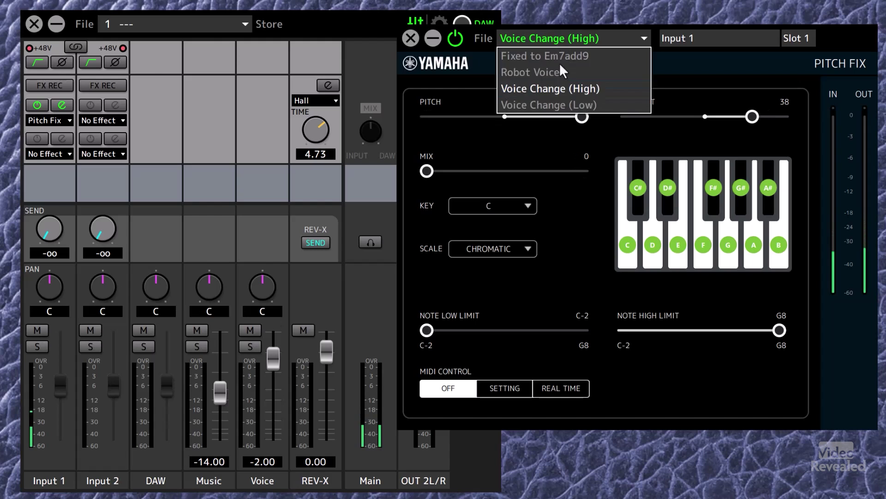
pyautogui.click(568, 105)
pyautogui.click(575, 39)
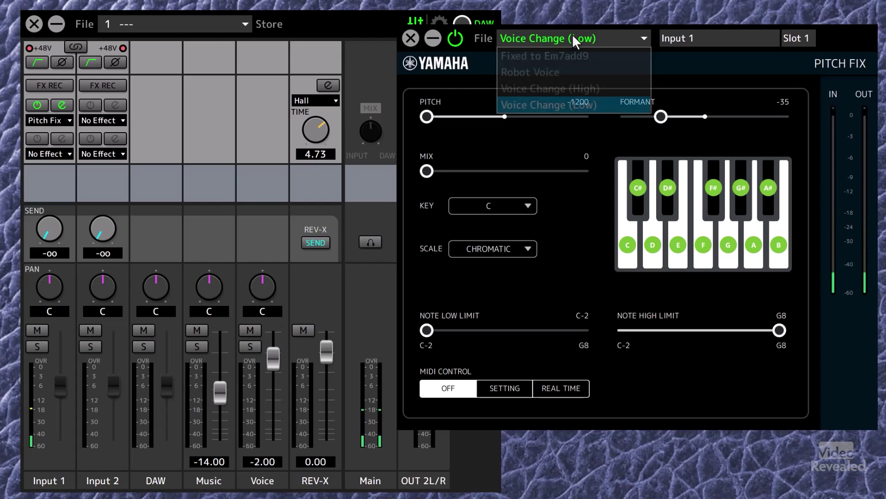
pyautogui.click(567, 55)
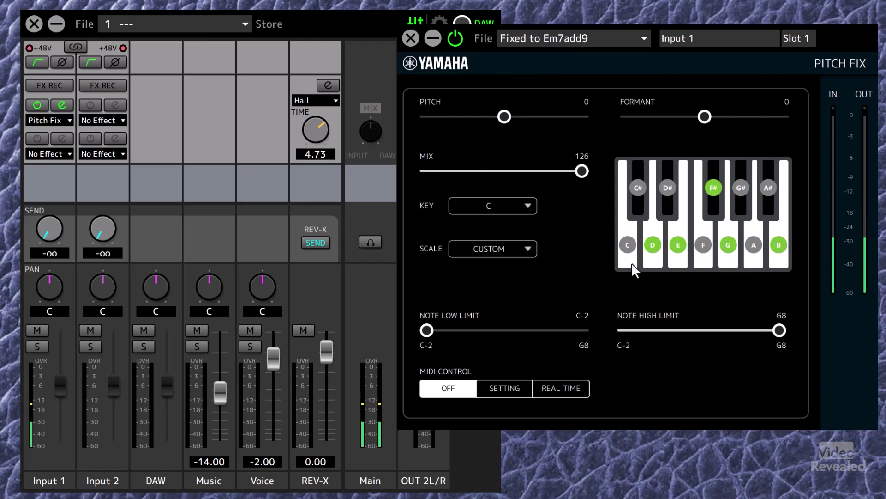
# Step: Set the Pitch Fix scale to PENTATONIC, lower pitch to -591, and close the editor
pyautogui.click(527, 249)
pyautogui.scroll(-2, 505, 355)
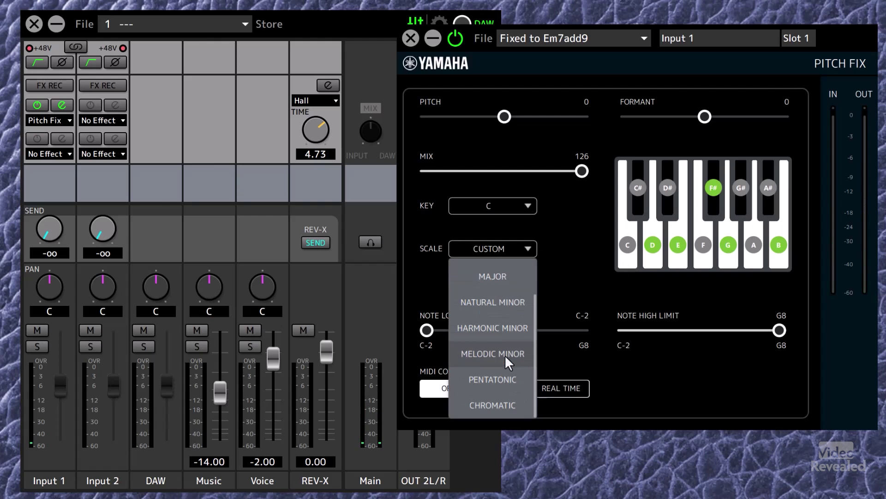
pyautogui.click(508, 379)
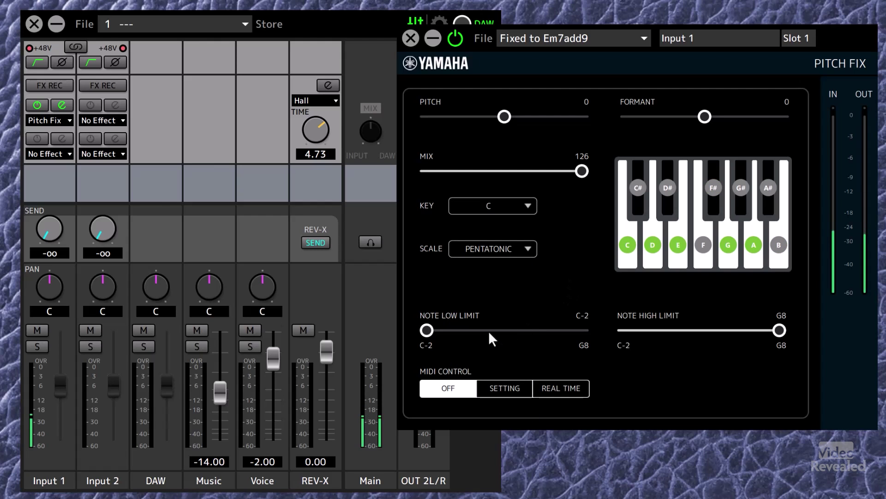
pyautogui.moveTo(495, 121); pyautogui.dragTo(462, 110)
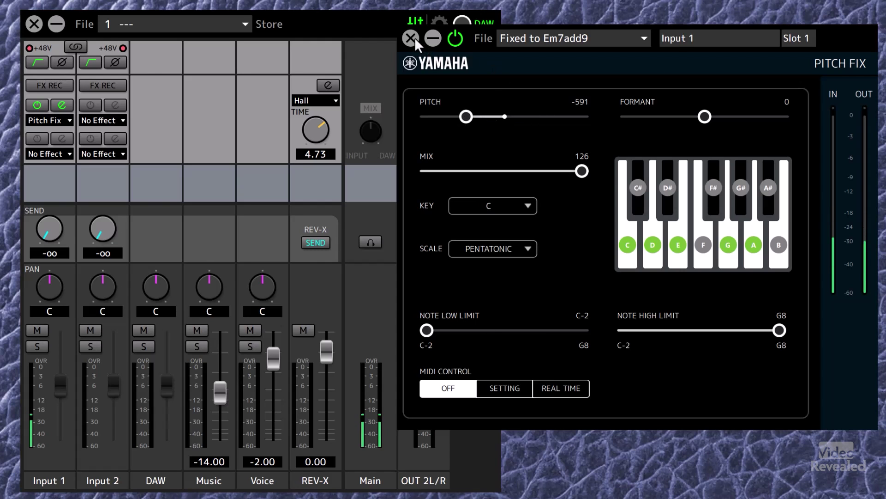
pyautogui.click(414, 38)
# Step: Set Input 1's effect to No Effect and switch to the streaming mix
pyautogui.click(67, 121)
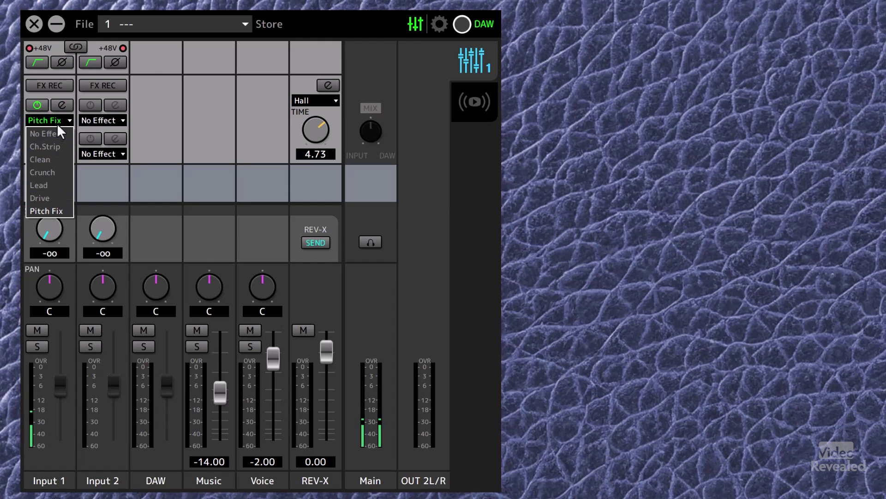
pyautogui.click(49, 134)
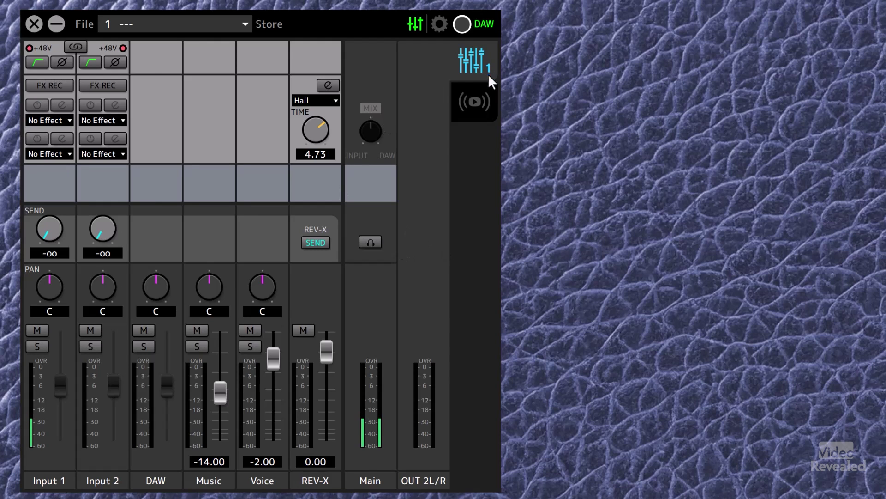
pyautogui.click(478, 96)
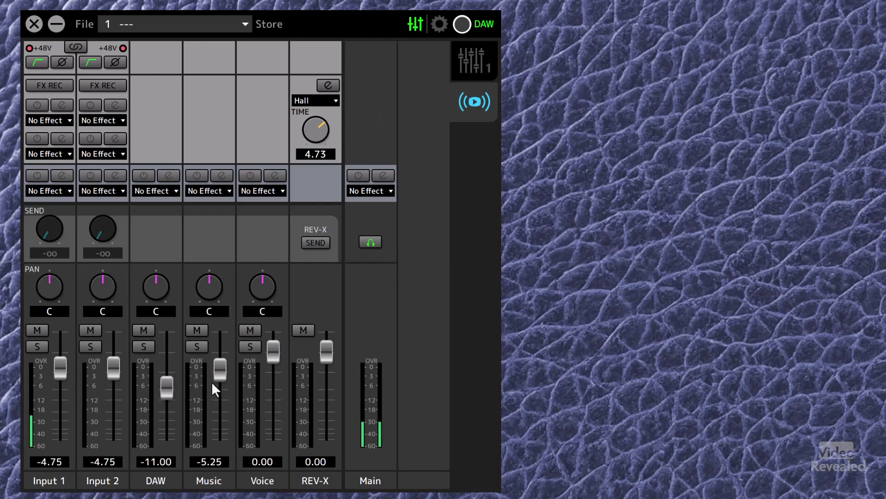
# Step: Load a Ducker with the Fast preset on the streaming mix's Music channel
pyautogui.click(208, 191)
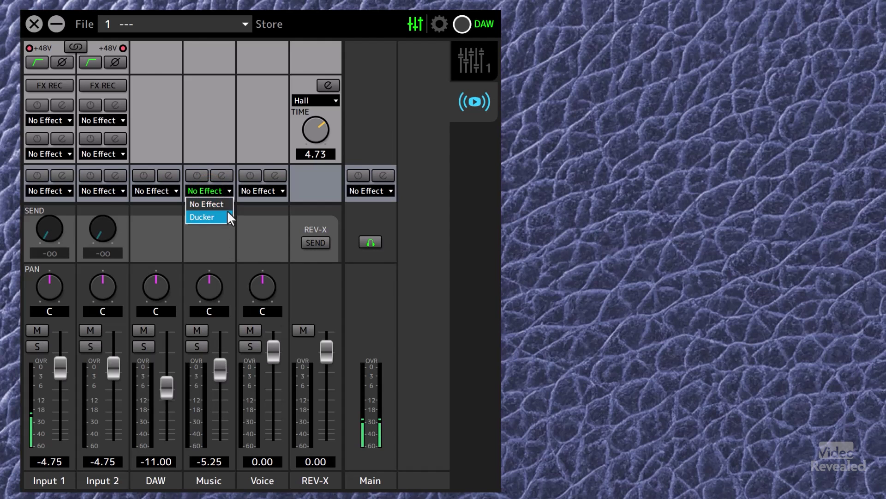
pyautogui.click(219, 215)
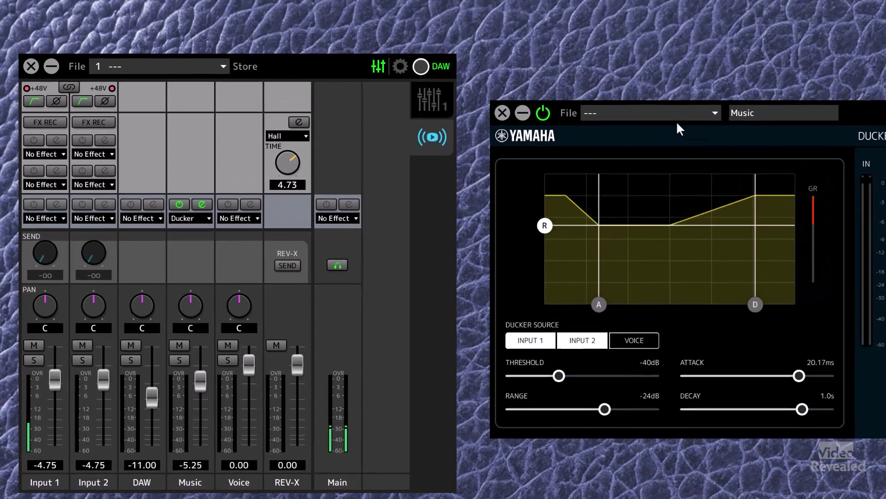
pyautogui.click(738, 77)
pyautogui.click(639, 139)
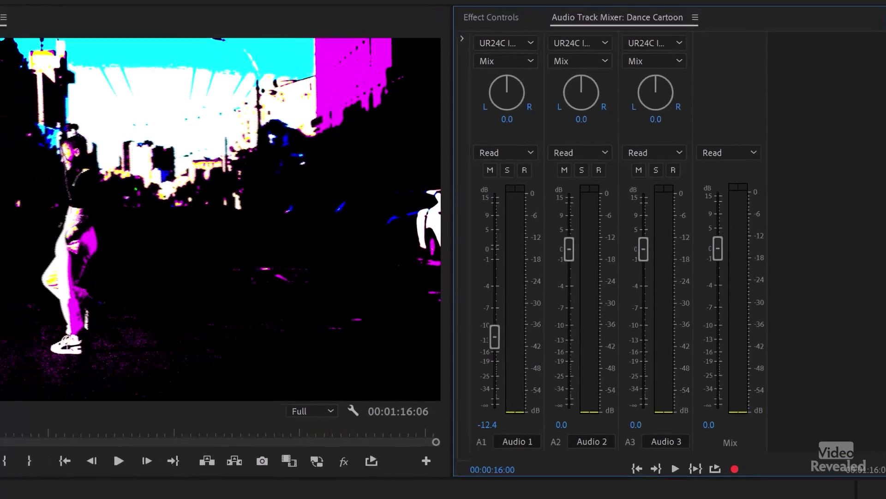
# Step: Open Premiere Pro's Edit menu to reach the preferences
pyautogui.click(14, 2)
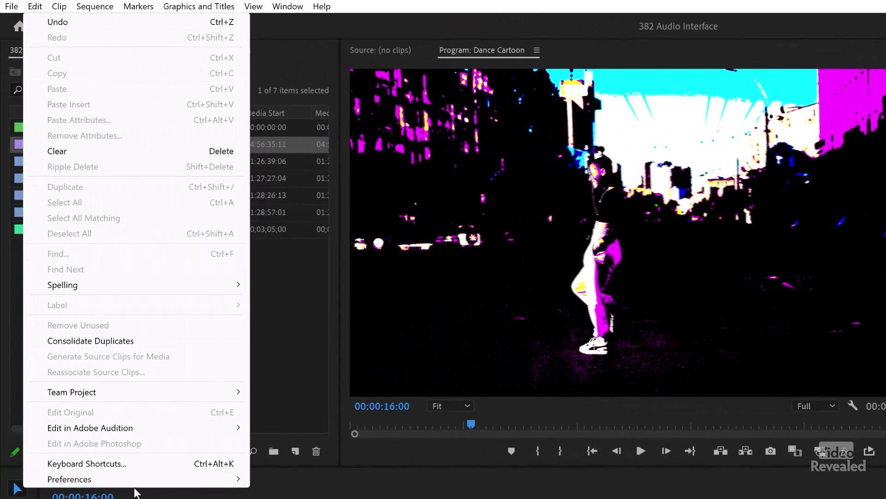
# Step: Show the Audio Hardware preferences with Yamaha Steinberg USB ASIO and open its driver settings
pyautogui.moveTo(133, 484)
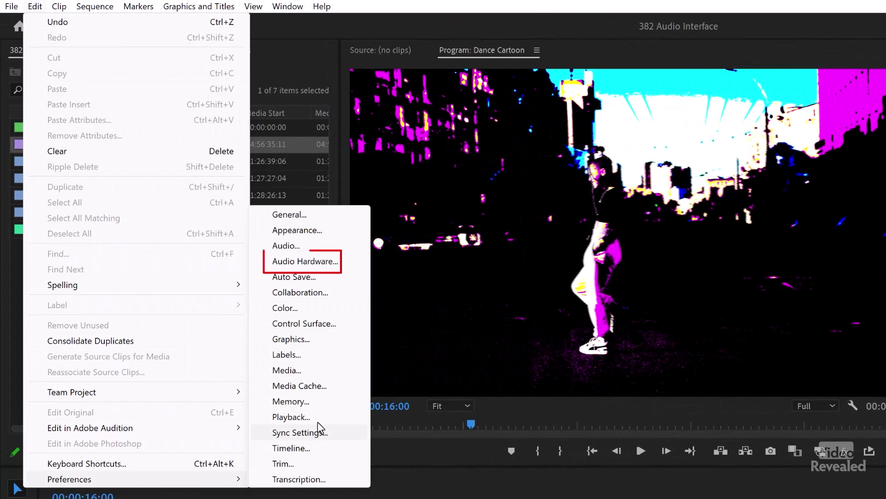
pyautogui.click(342, 260)
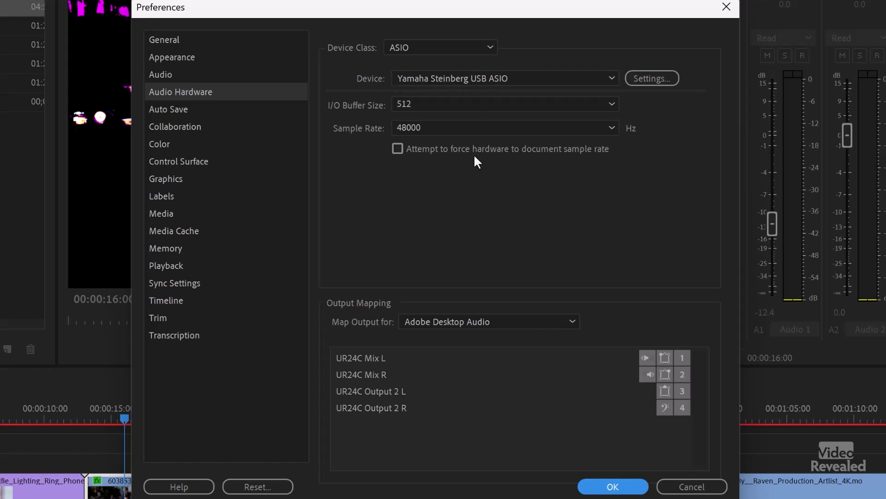
pyautogui.click(652, 78)
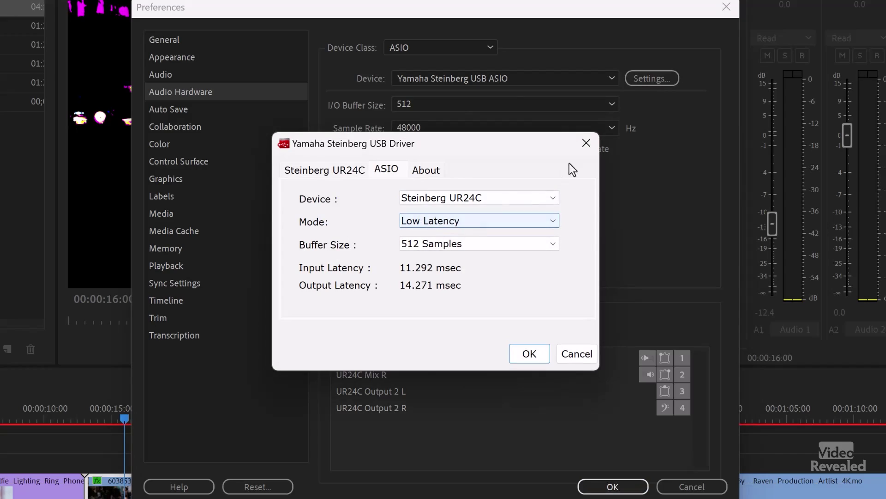
# Step: Close the Yamaha Steinberg USB Driver dialog after confirming Low Latency mode at 512 samples
pyautogui.click(586, 144)
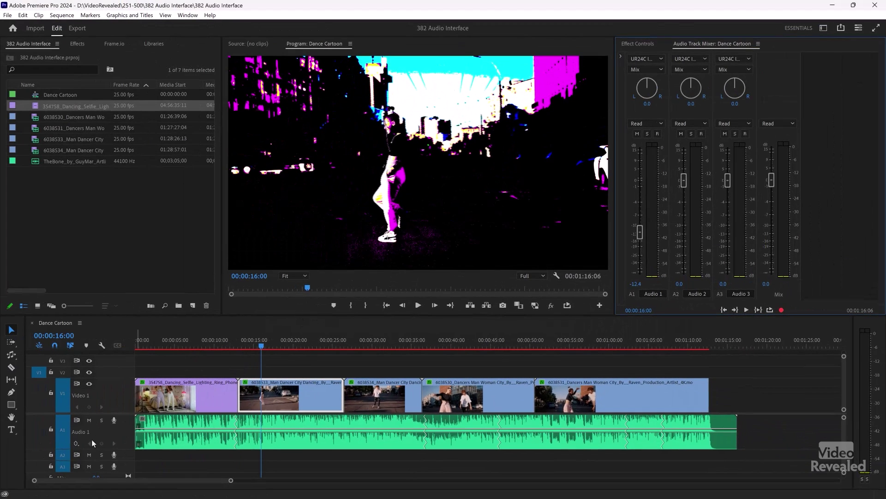
# Step: Set Audio 1's voice-over recording input to UR24C Input 1 / UR24C Input 2
pyautogui.rightClick(123, 427)
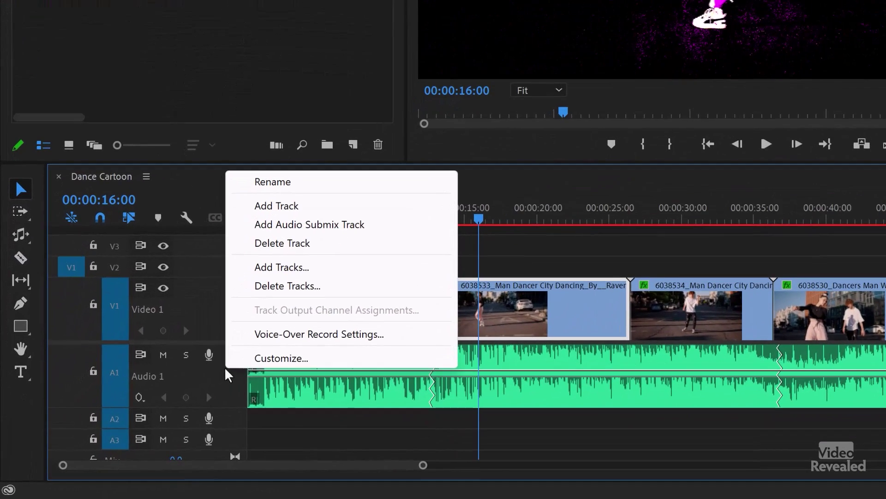
pyautogui.click(313, 336)
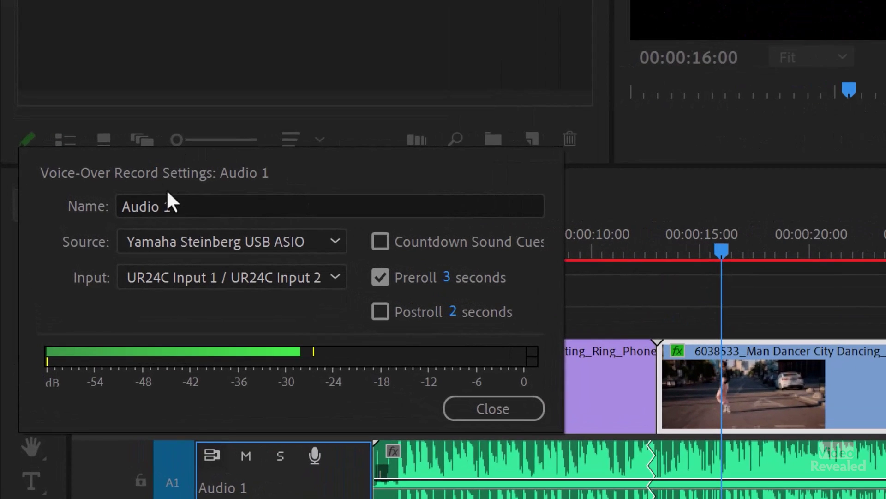
pyautogui.click(332, 277)
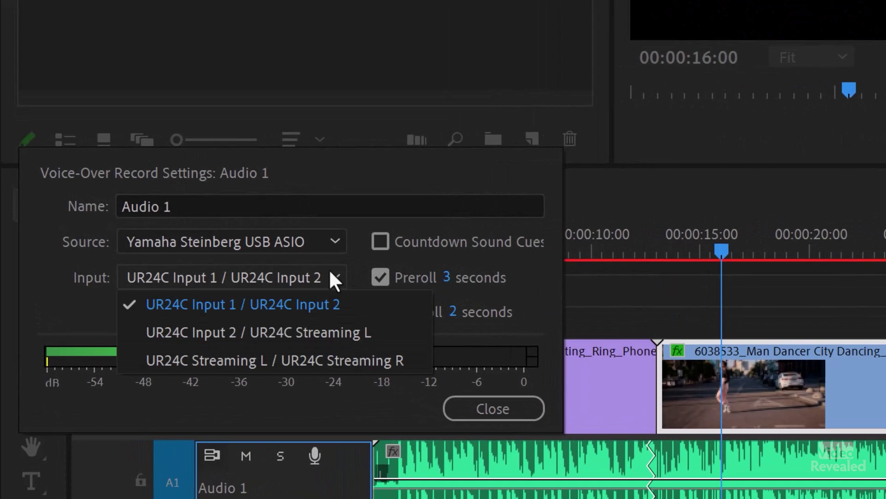
pyautogui.click(358, 164)
pyautogui.click(488, 408)
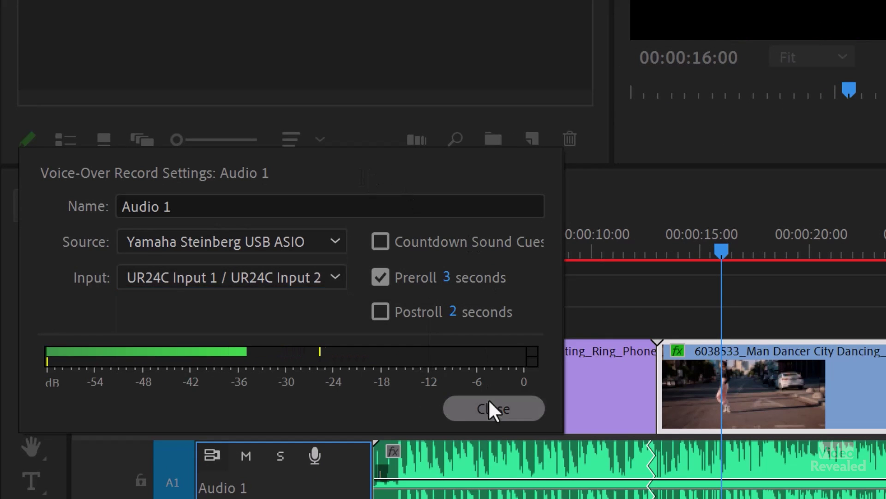